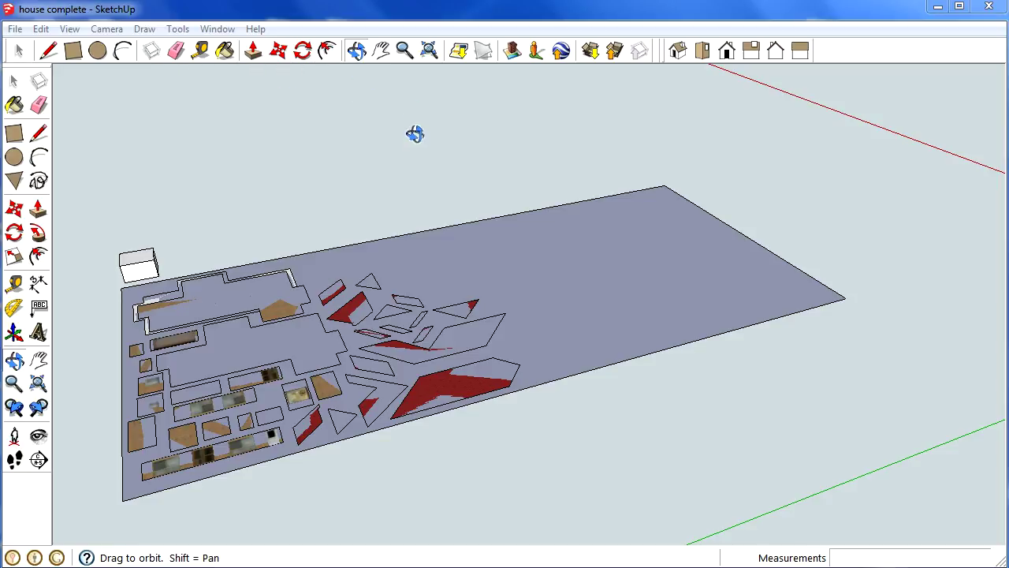
- Erase the large grey ground face and the small white box at left
click(178, 57)
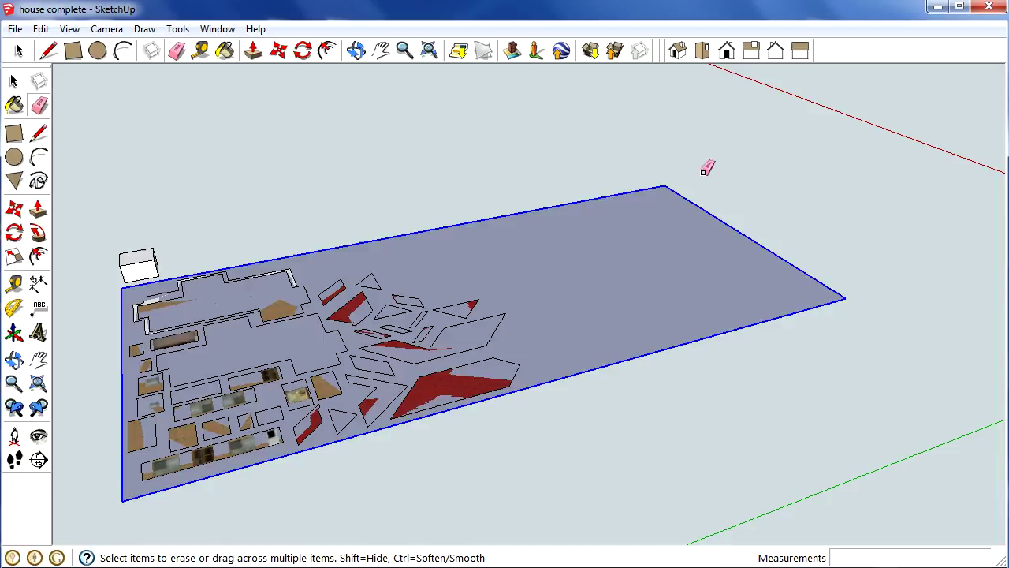
key(Delete)
mouse_move(136, 251)
mouse_down()
mouse_move(141, 277)
mouse_move(159, 263)
mouse_move(114, 275)
mouse_move(133, 261)
mouse_up()
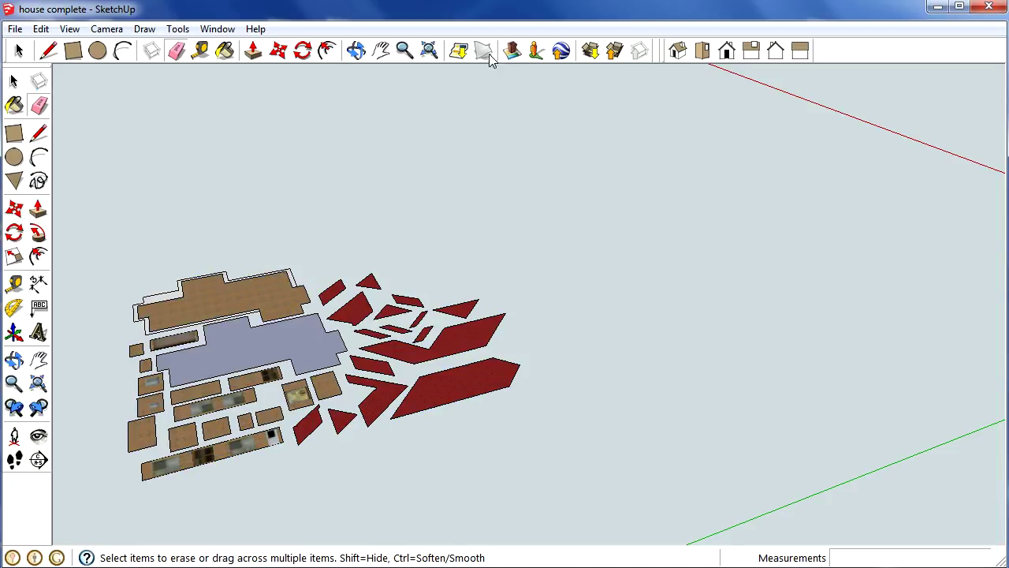
- Window-select and delete the small assembled house group, then recentre on the unfolded pieces
click(355, 50)
drag(247, 371, 653, 288)
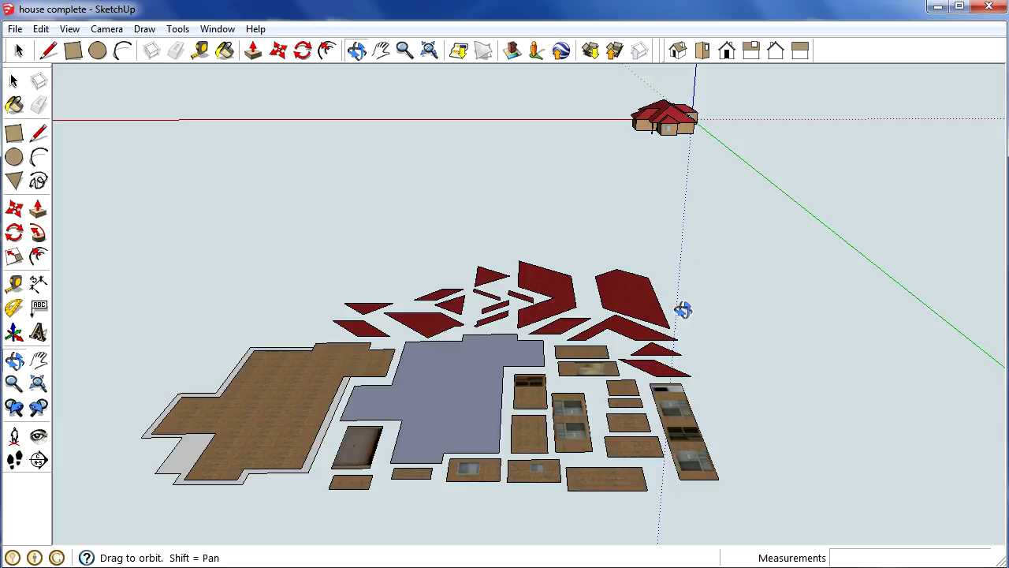
key(space)
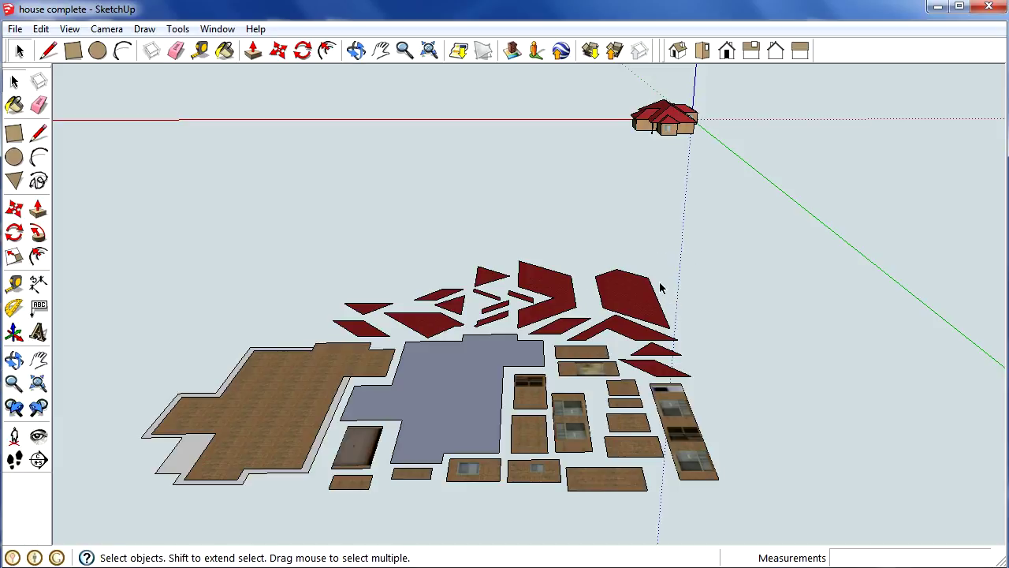
drag(609, 87, 766, 183)
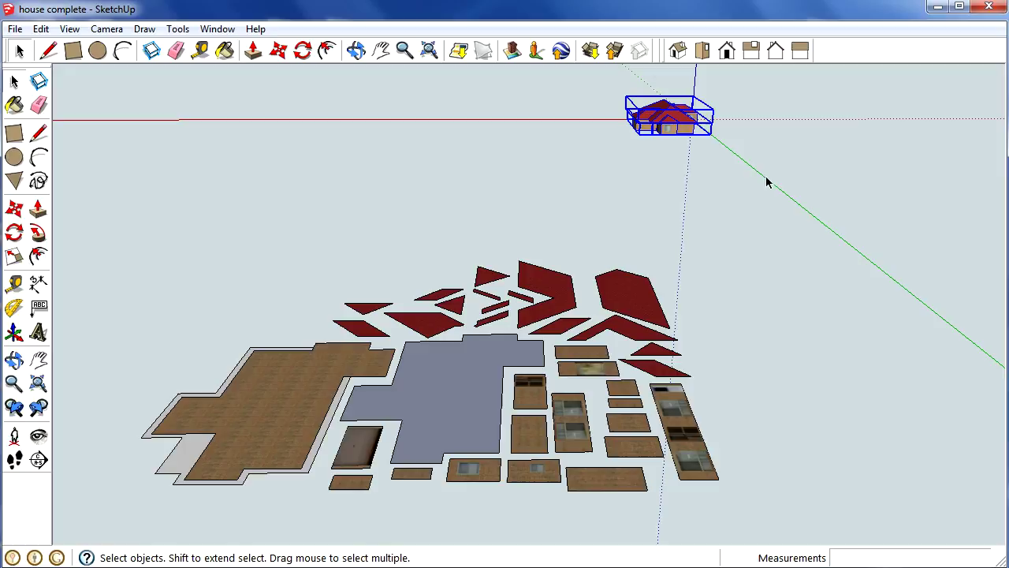
key(Delete)
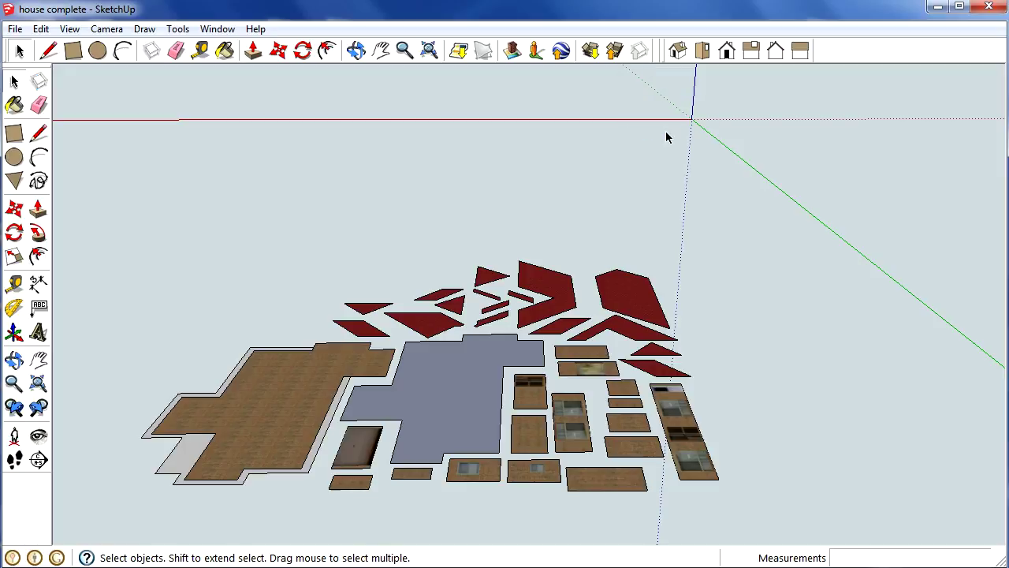
click(356, 50)
drag(667, 293, 243, 303)
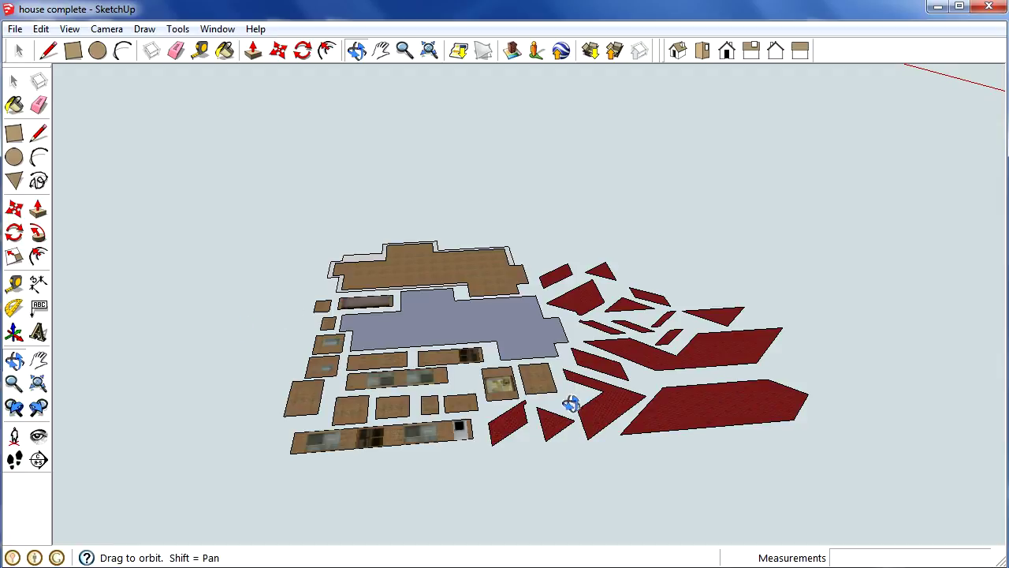
drag(573, 402, 604, 383)
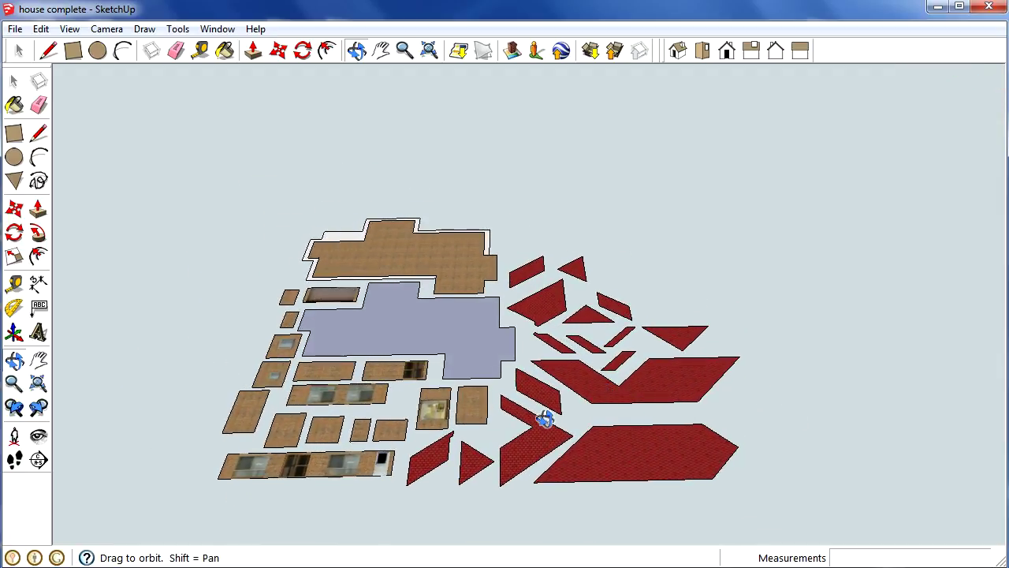
- Dimension the floor piece corner to corner, placing the 17976mm dimension above the pieces
drag(392, 491, 499, 528)
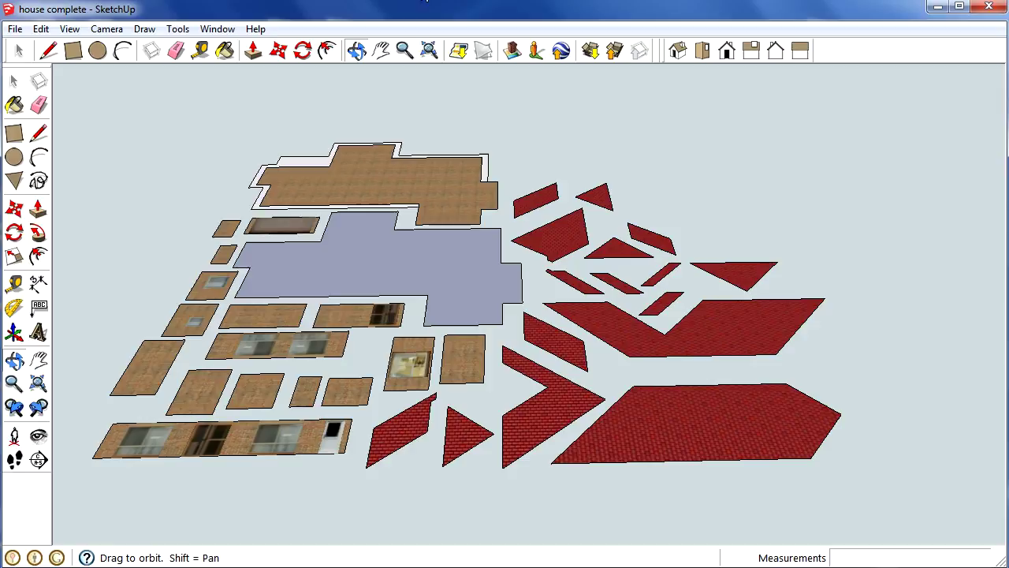
click(14, 307)
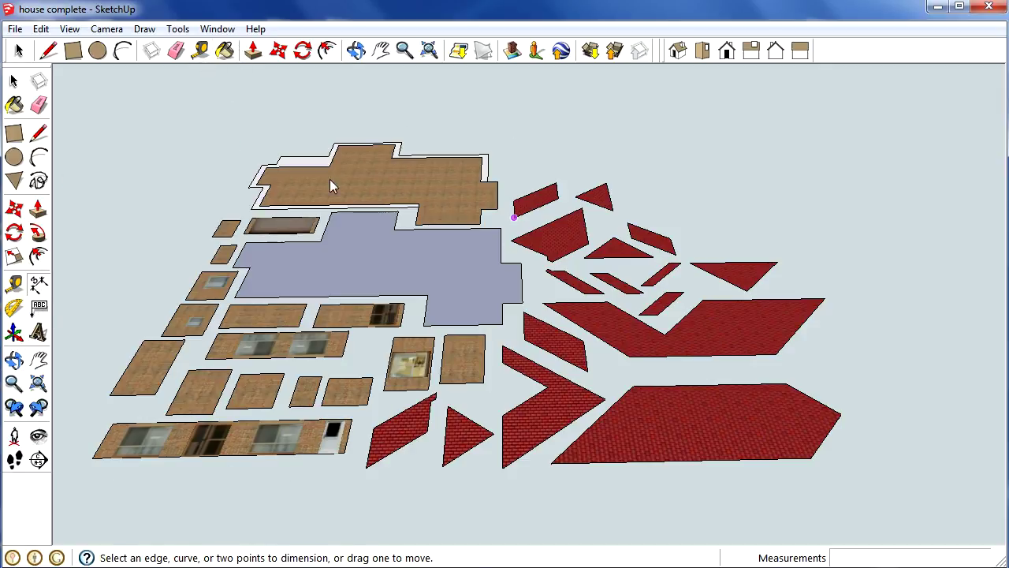
click(246, 242)
click(503, 245)
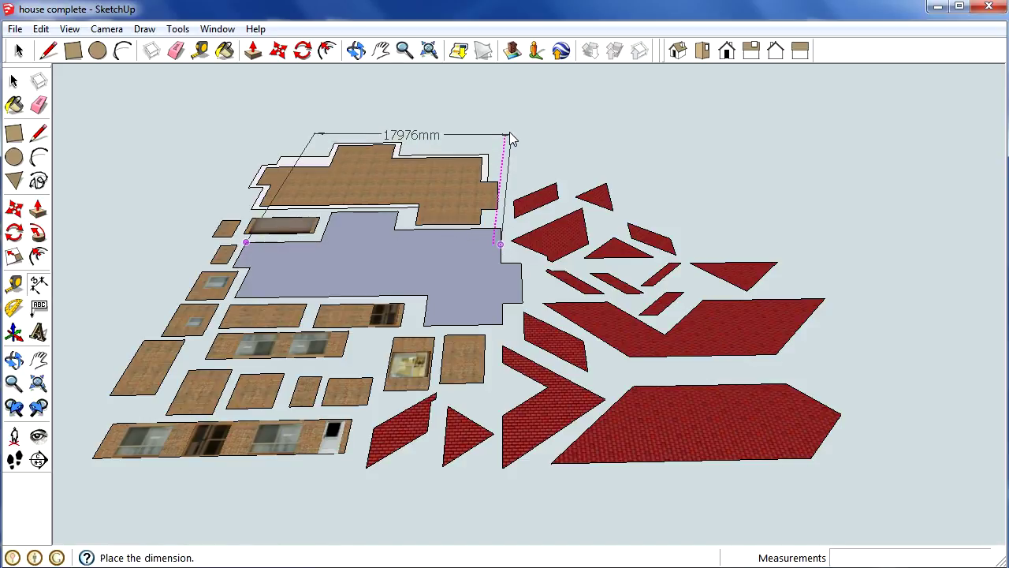
click(513, 109)
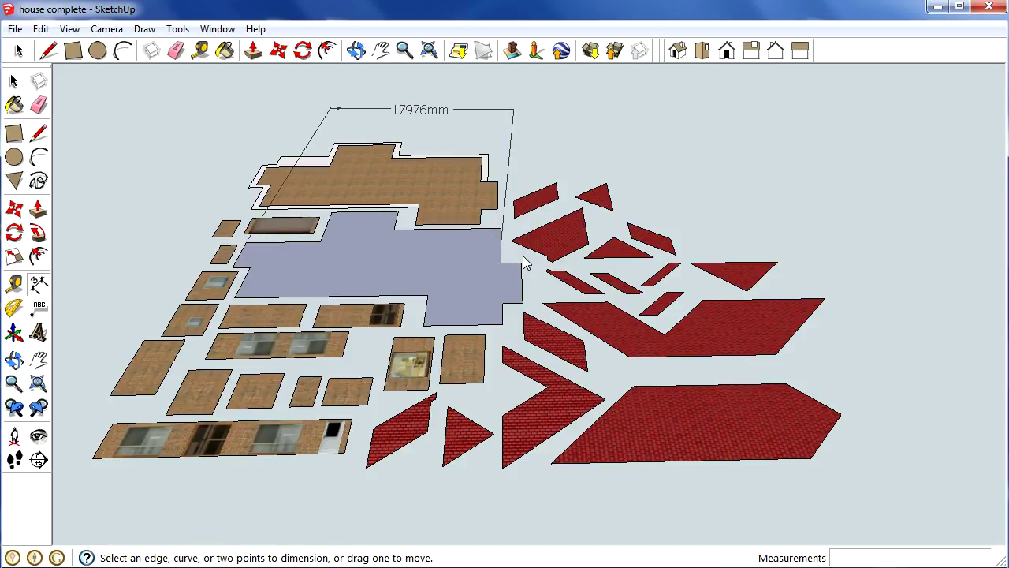
key(space)
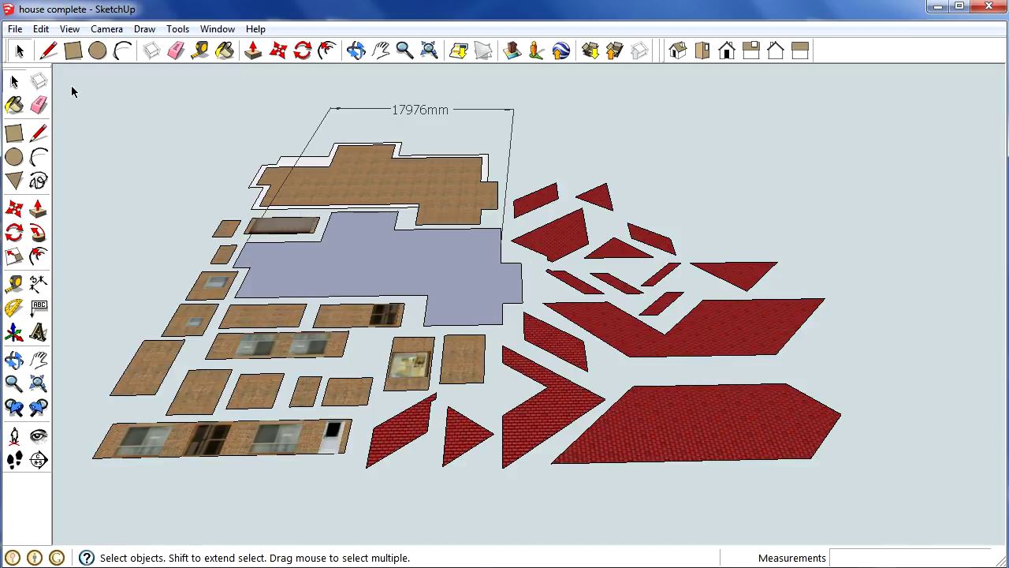
- Select all the unfolded pieces and scale them uniformly from a corner by 0.11
drag(71, 93, 976, 535)
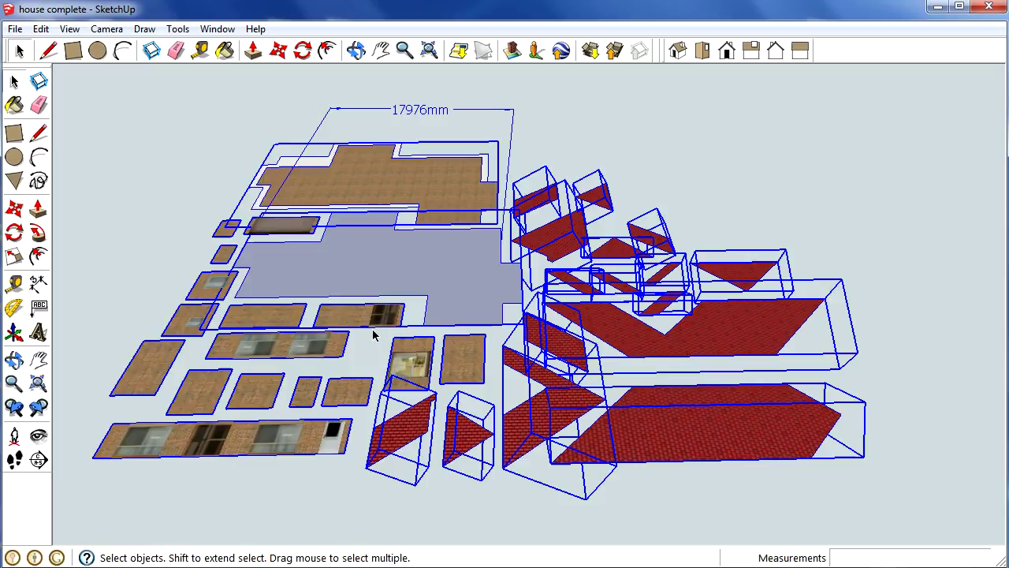
key(s)
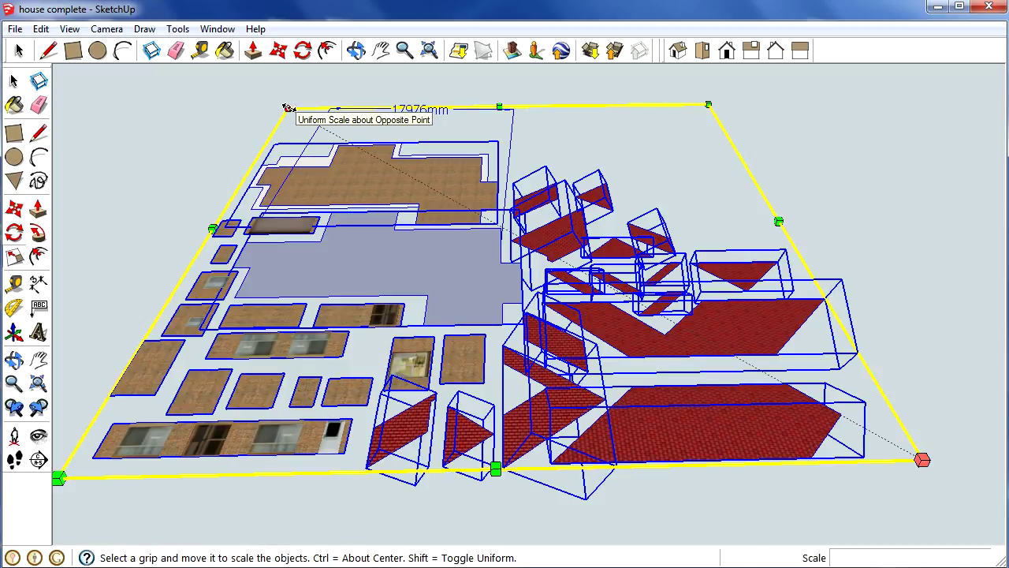
drag(286, 107, 311, 153)
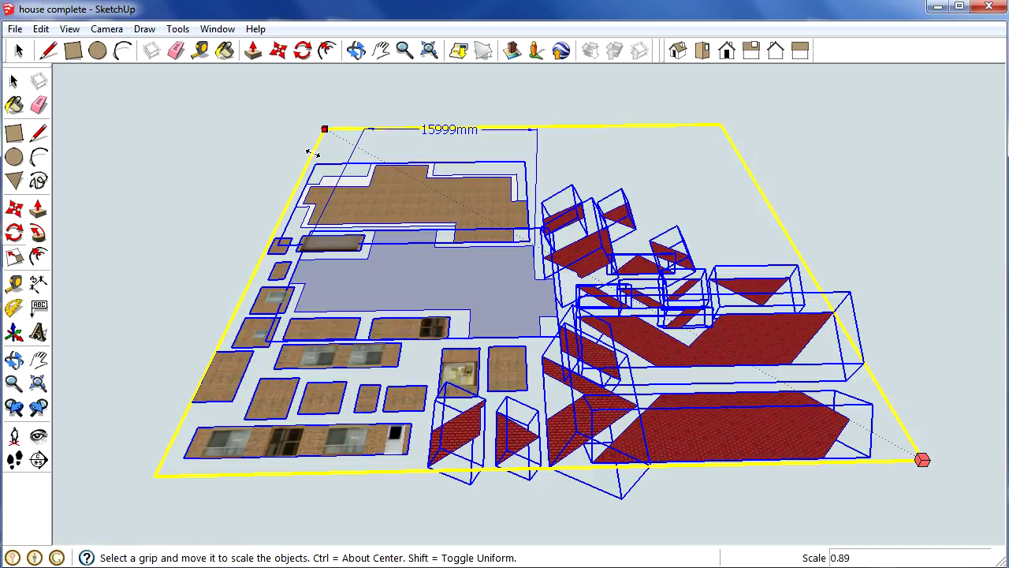
drag(316, 155, 812, 390)
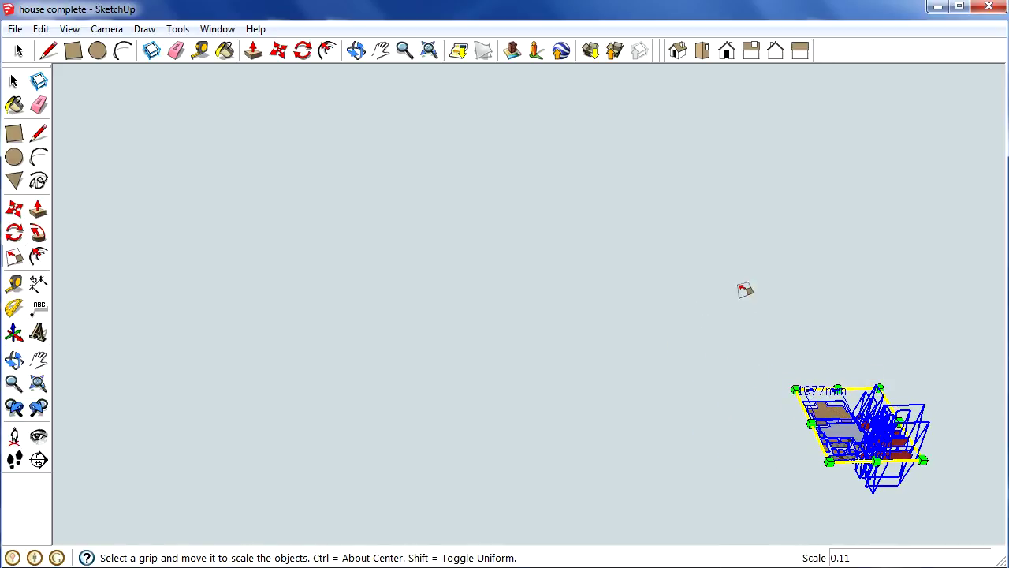
- Centre the shrunken pieces and scale them by 0.15 until the width reads 297mm
click(355, 50)
shift+drag(796, 429, 467, 304)
scroll(477, 363, up, 8)
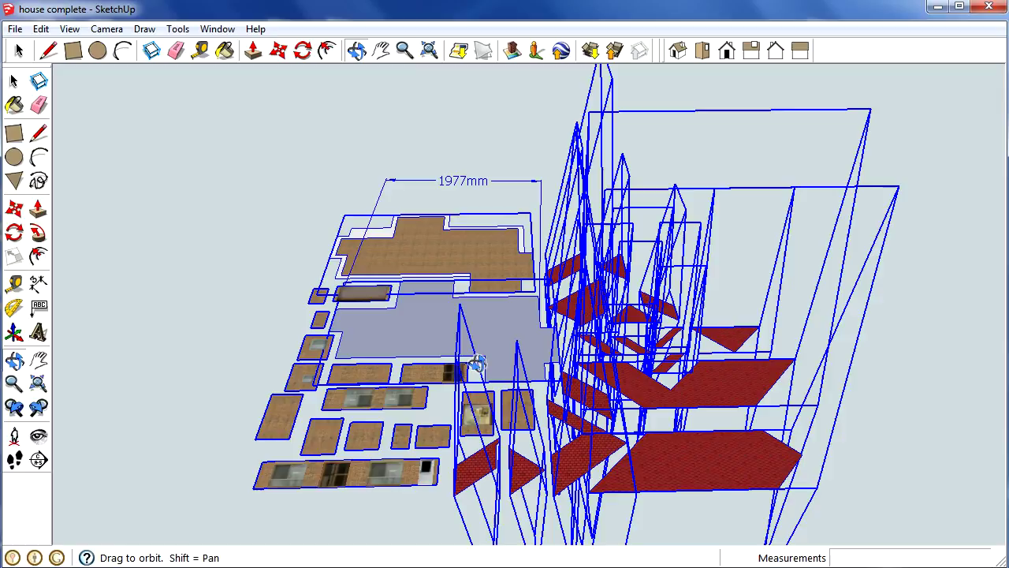
scroll(561, 462, up, 2)
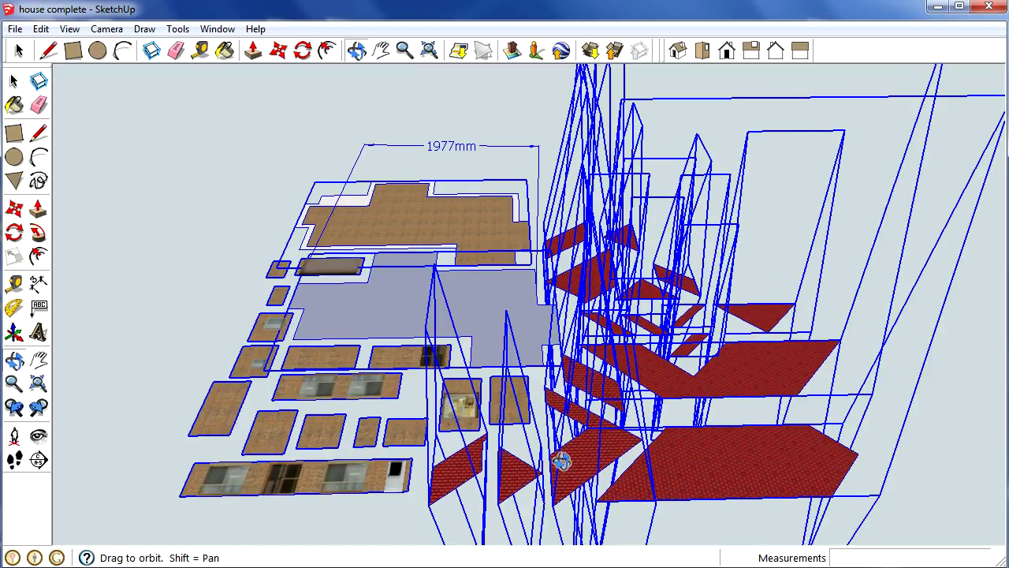
key(s)
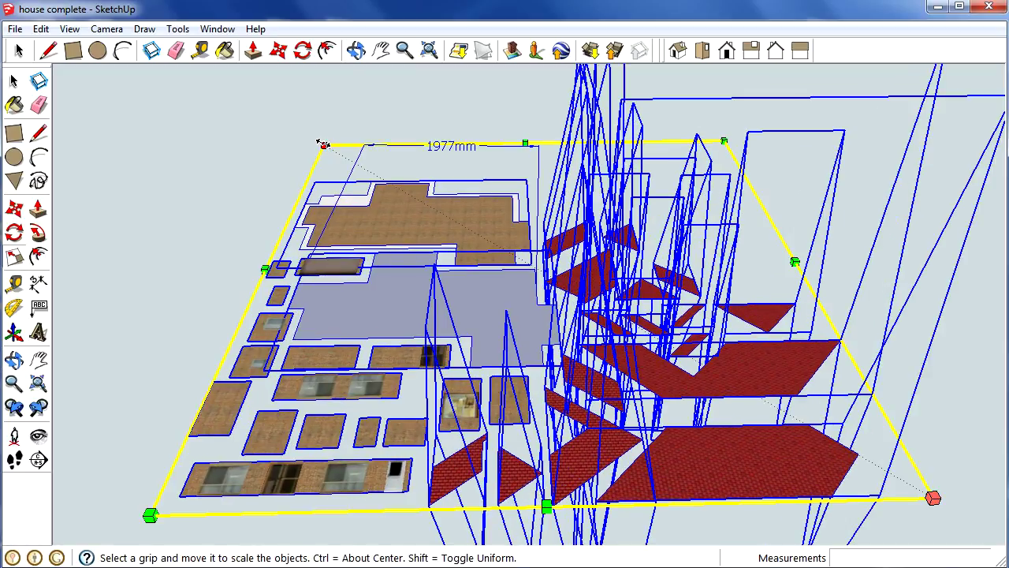
drag(331, 142, 464, 290)
- Clear the selection of the pieces and zoom in closer
click(355, 49)
key(space)
click(394, 266)
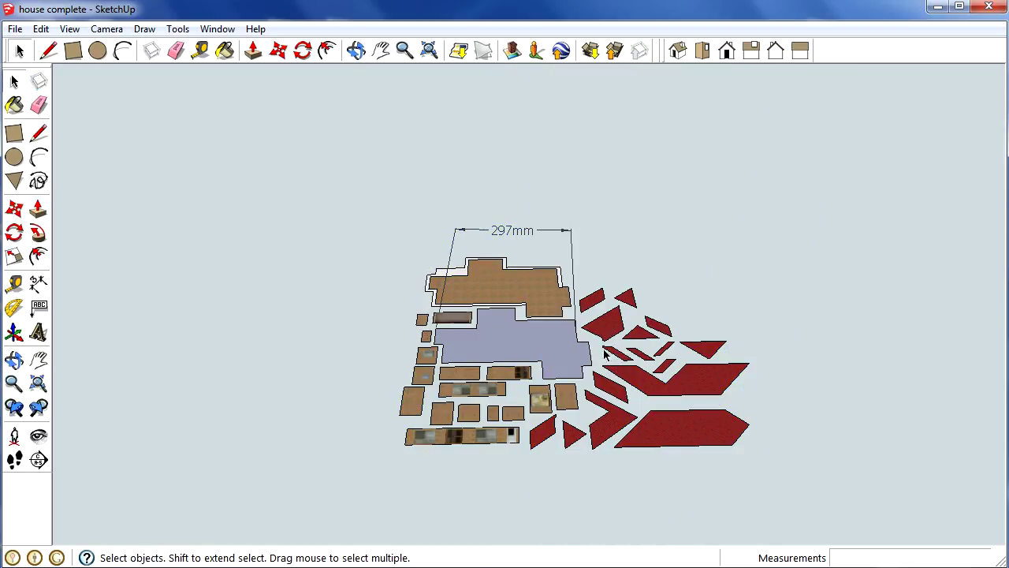
scroll(609, 386, up, 2)
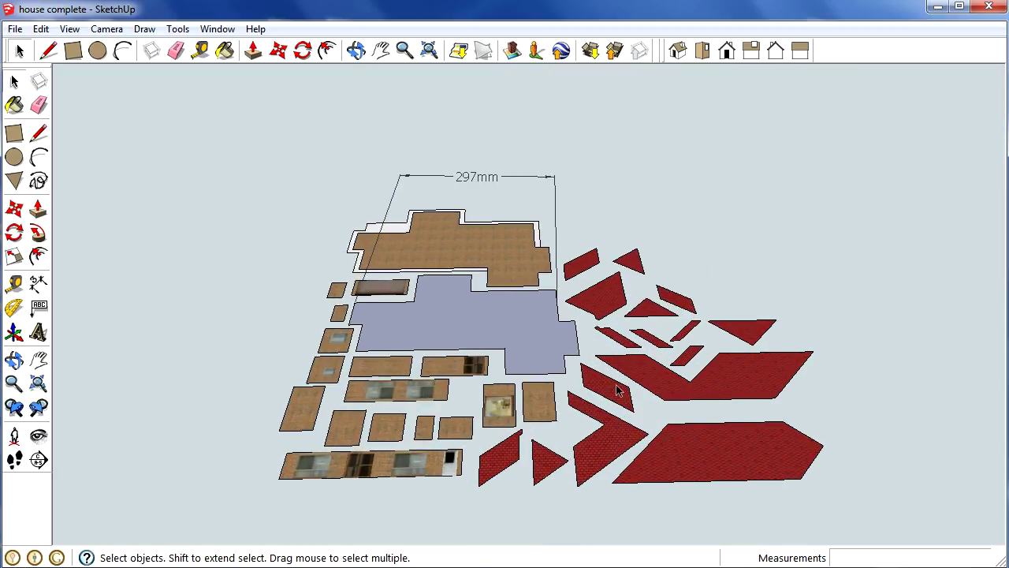
scroll(617, 389, up, 1)
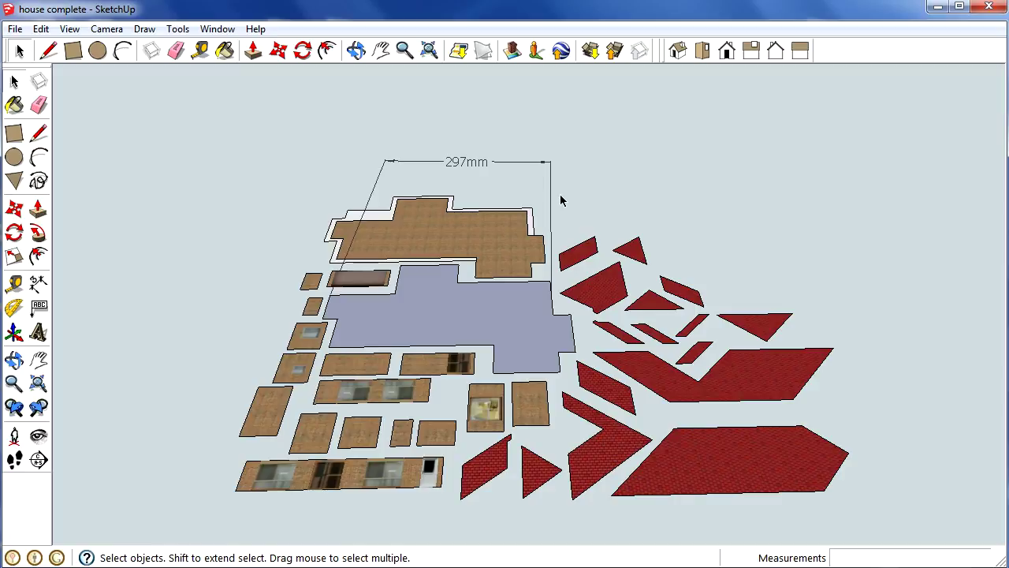
- Erase the 297mm dimension, leaving the toolbar list unchanged
key(e)
click(455, 158)
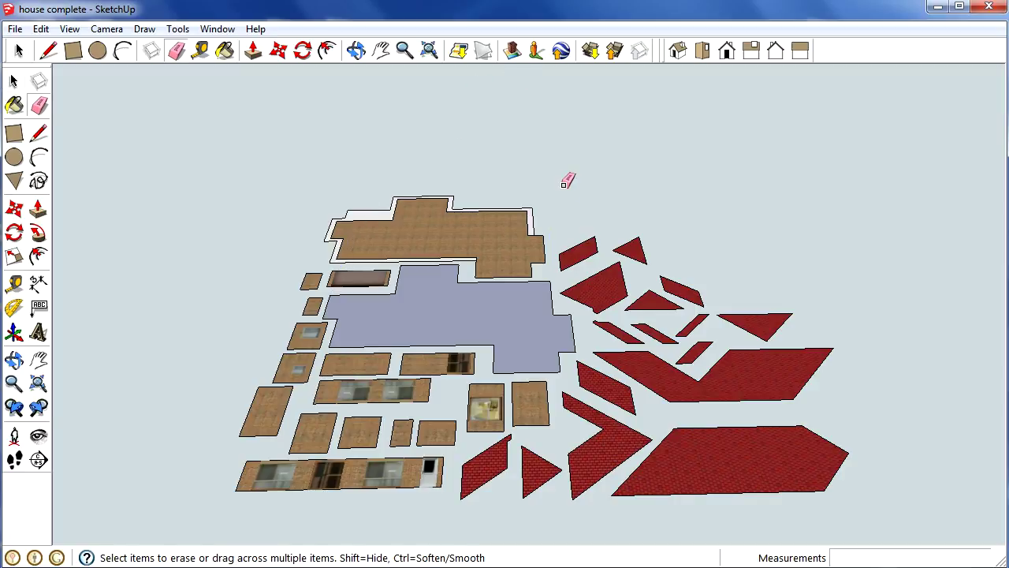
click(69, 28)
mouse_move(85, 46)
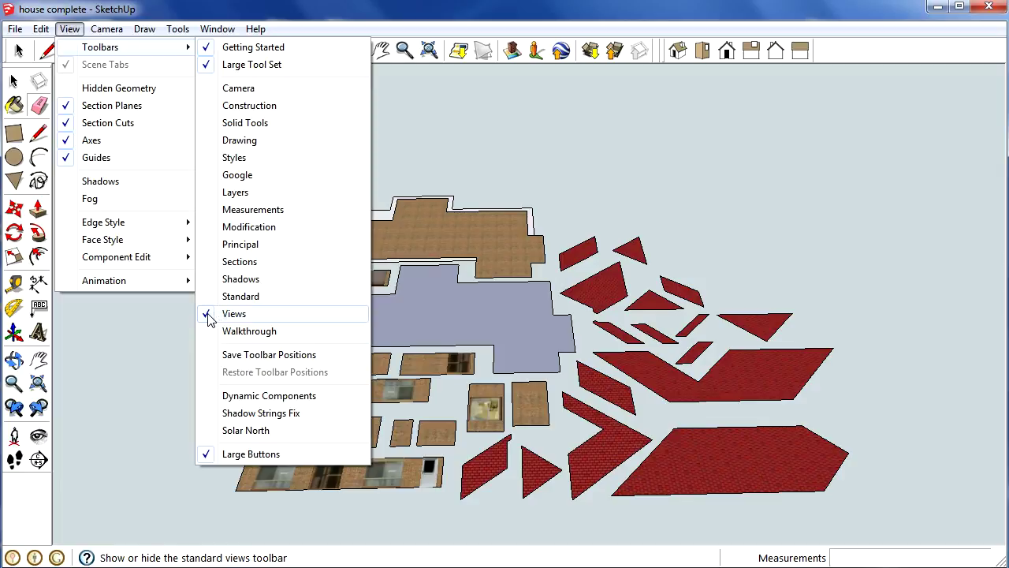
click(840, 18)
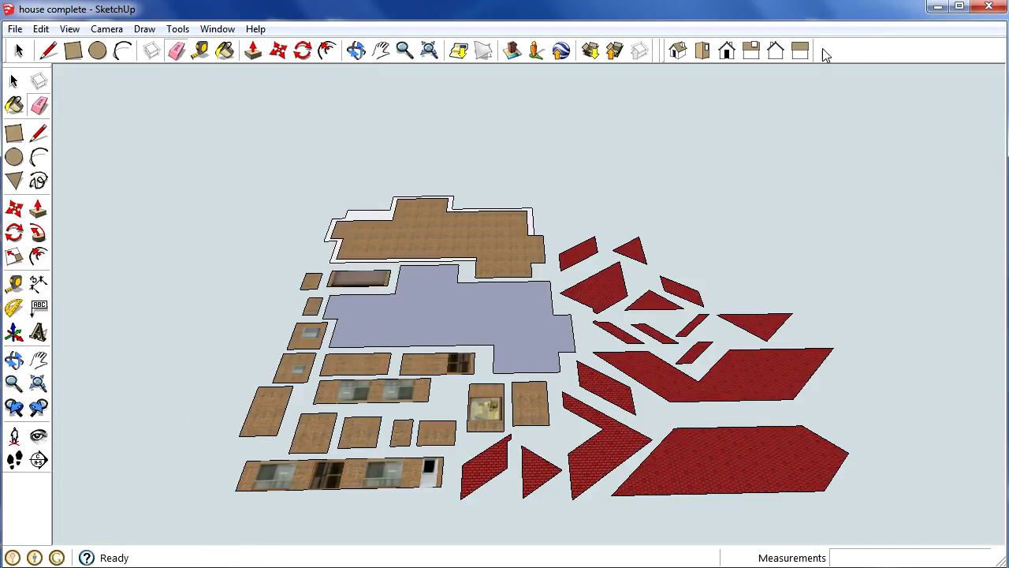
- Switch to the standard Top view, zoom out and pan the pieces left
click(698, 56)
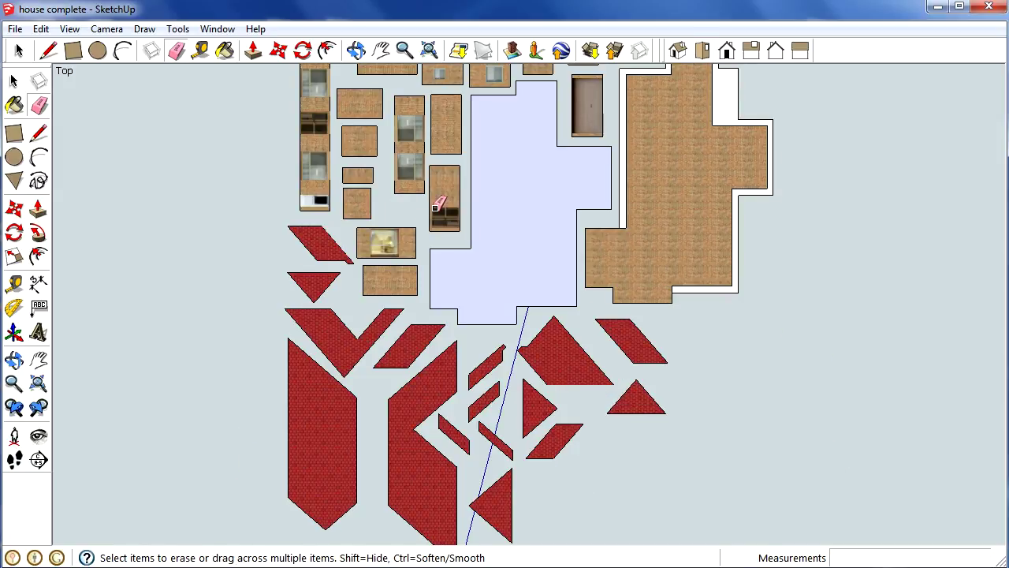
scroll(439, 205, down, 1)
scroll(467, 160, down, 1)
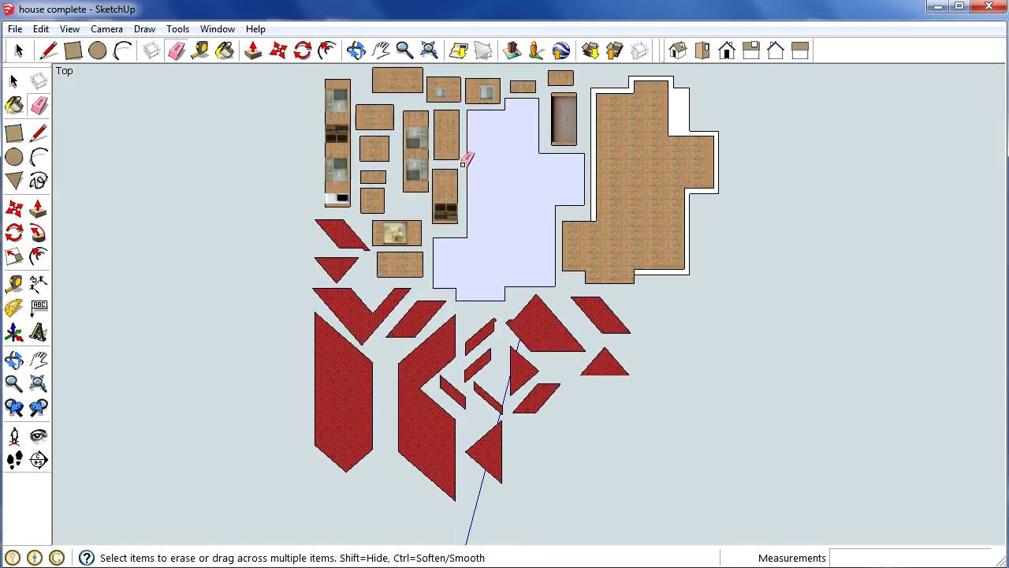
click(381, 49)
drag(446, 136, 203, 168)
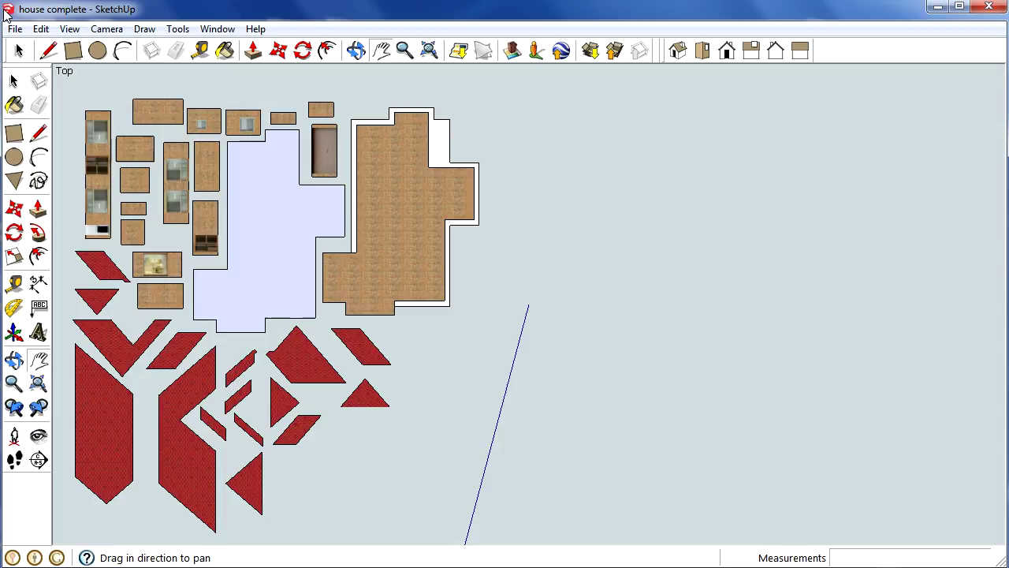
- Switch the camera to Parallel Projection and frame the house pieces in the view
click(66, 30)
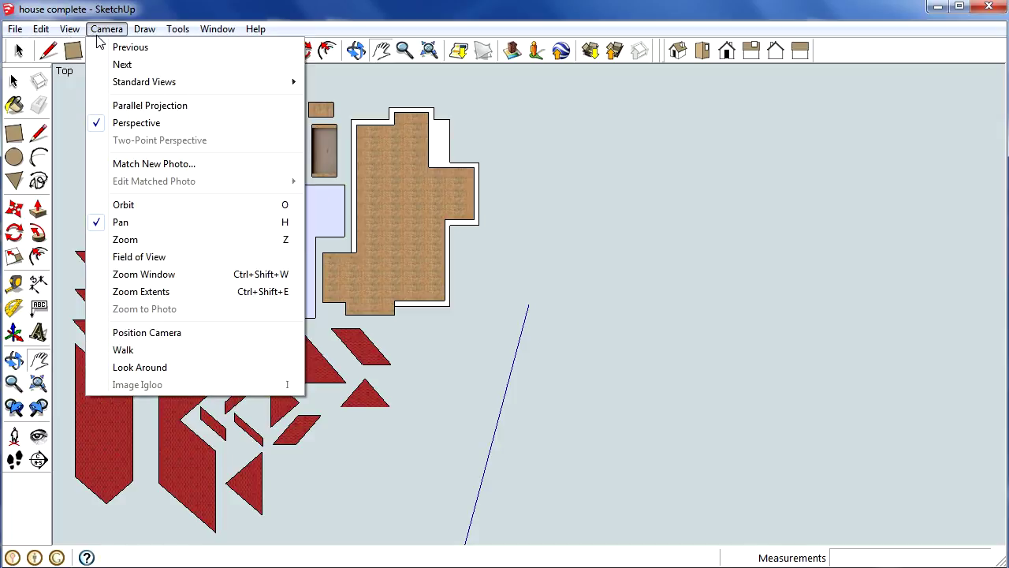
click(130, 106)
scroll(383, 331, up, 2)
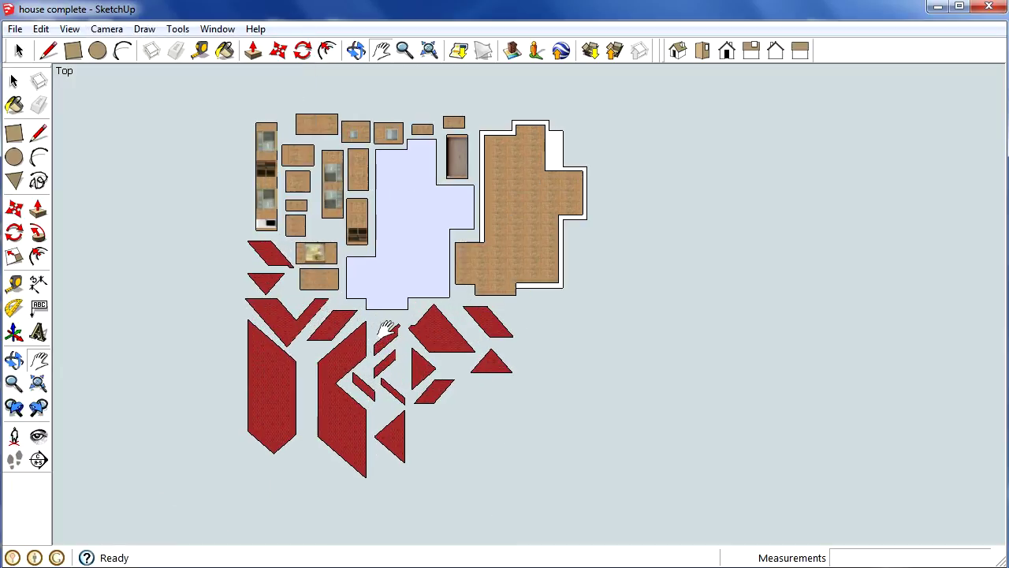
scroll(333, 111, up, 1)
scroll(410, 192, up, 1)
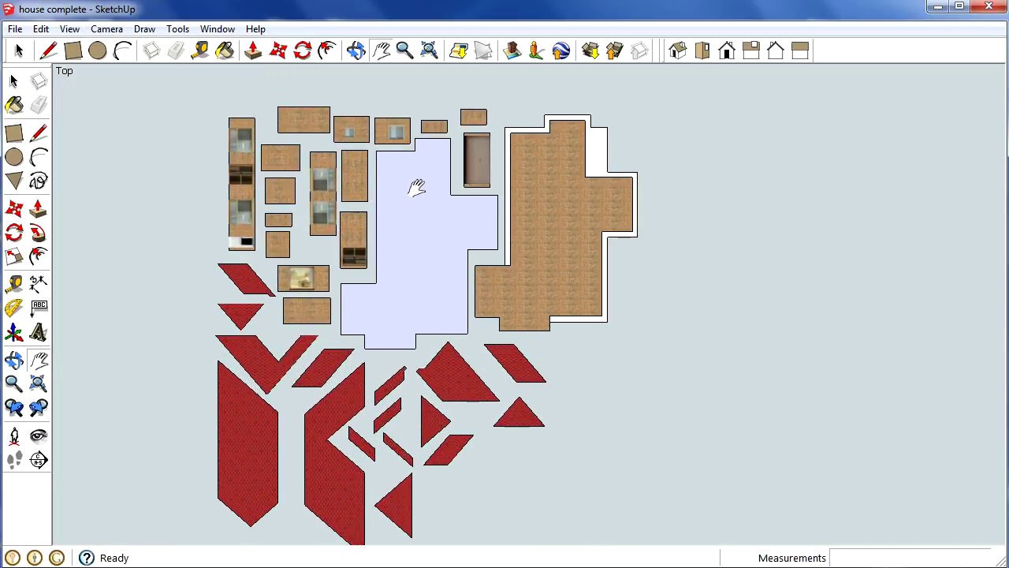
drag(461, 236, 308, 214)
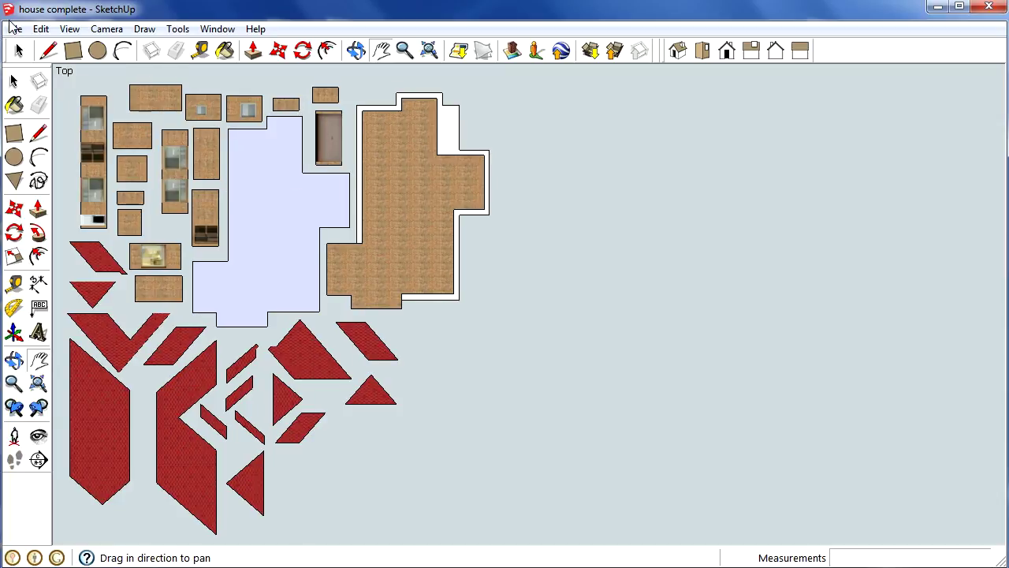
click(14, 29)
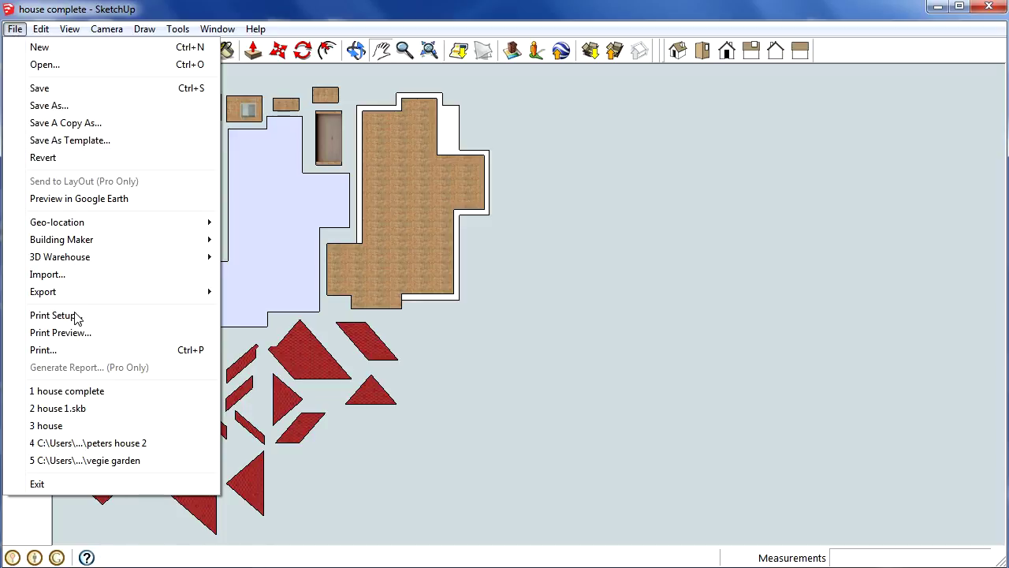
- In the Print dialog, uncheck Fit to page and Use model extents, and select the scale value 4
click(47, 350)
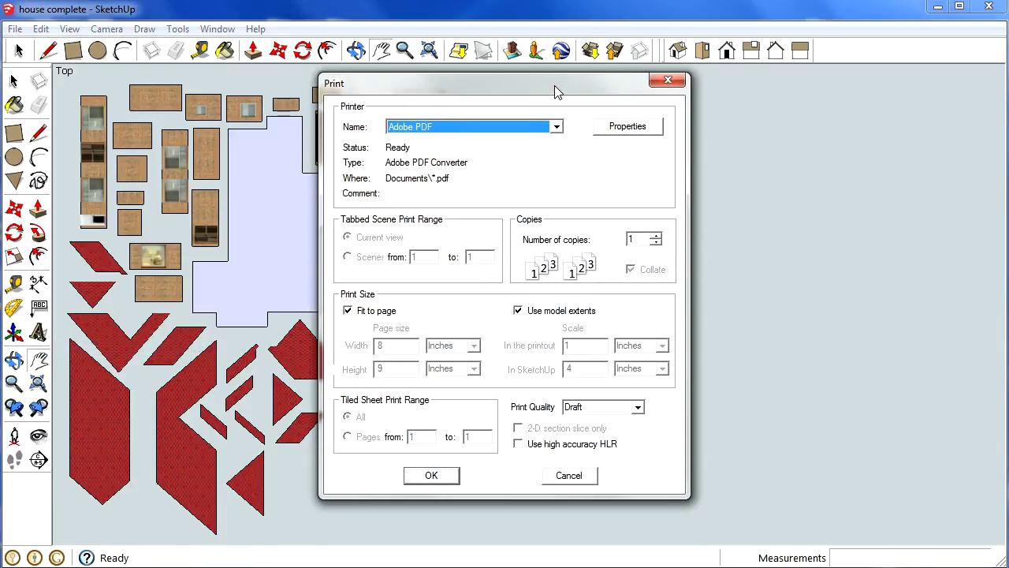
drag(556, 93, 761, 99)
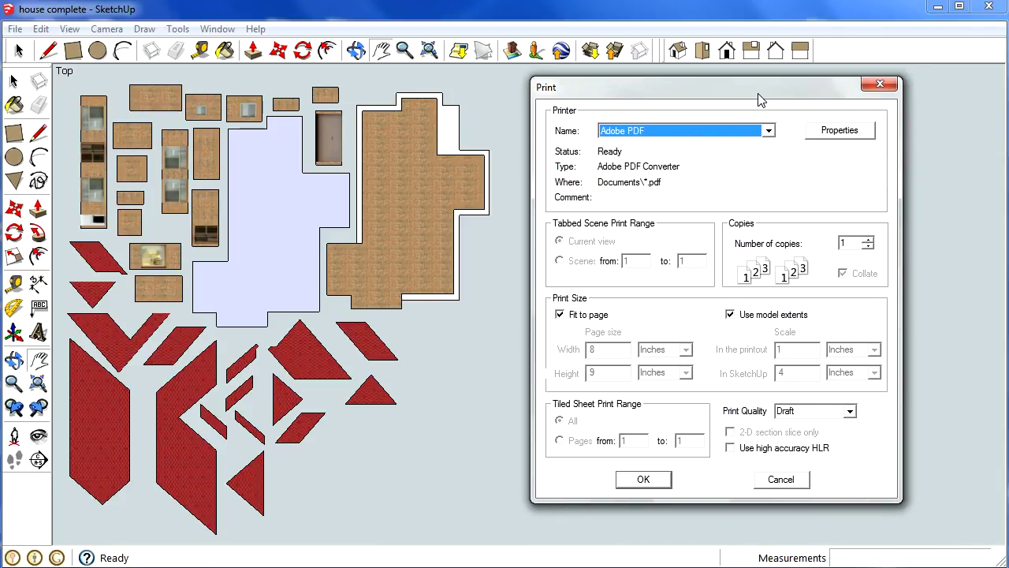
click(560, 314)
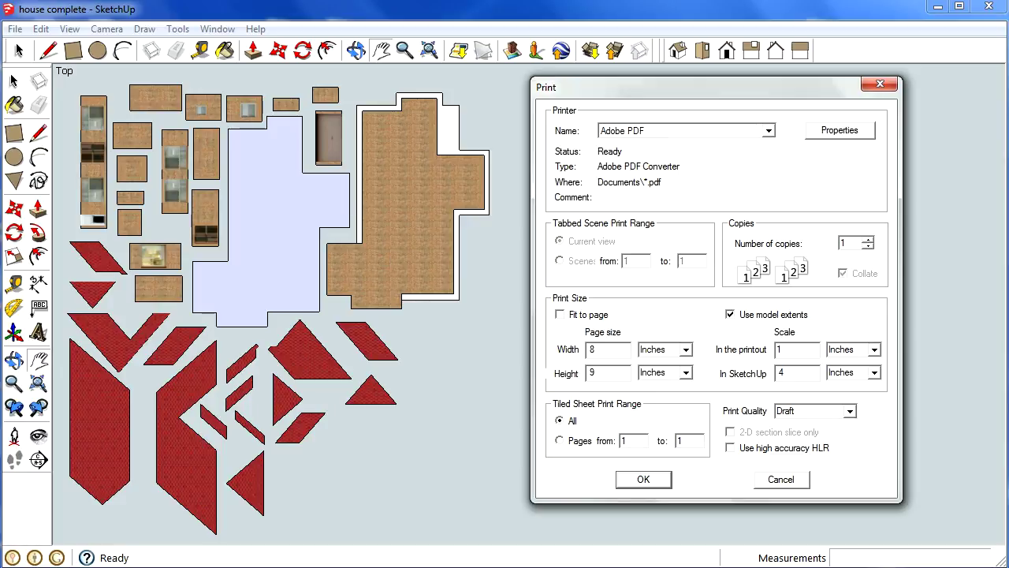
click(731, 316)
drag(788, 373, 776, 380)
- Set the In SketchUp scale to 1, giving a 57 × 29 inch print on 21 pages, then cancel
text(1)
click(802, 351)
click(780, 480)
click(13, 30)
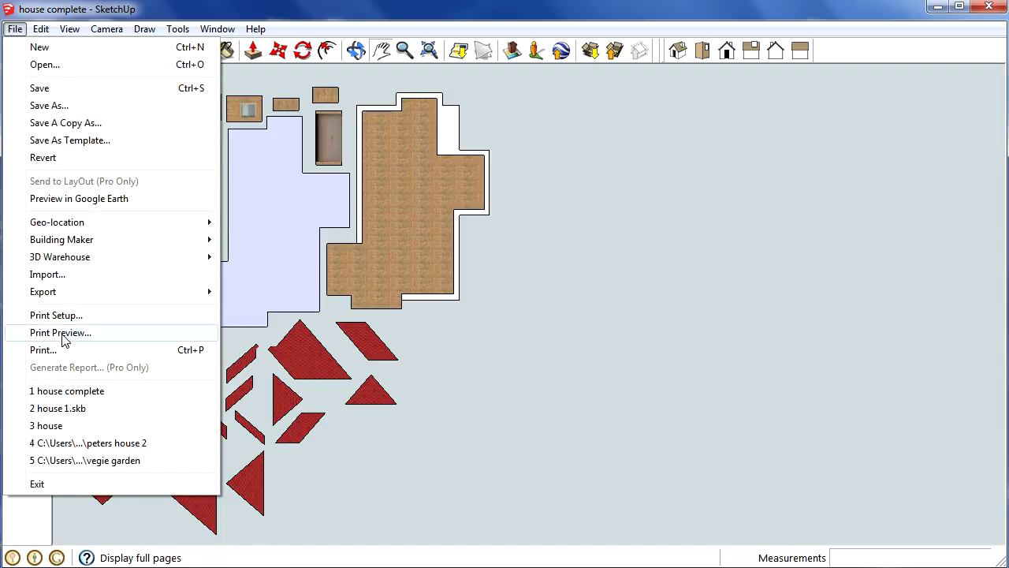
- In Print Preview, turn off Fit to page and Use model extents, set 1:1 scale, and confirm
click(63, 332)
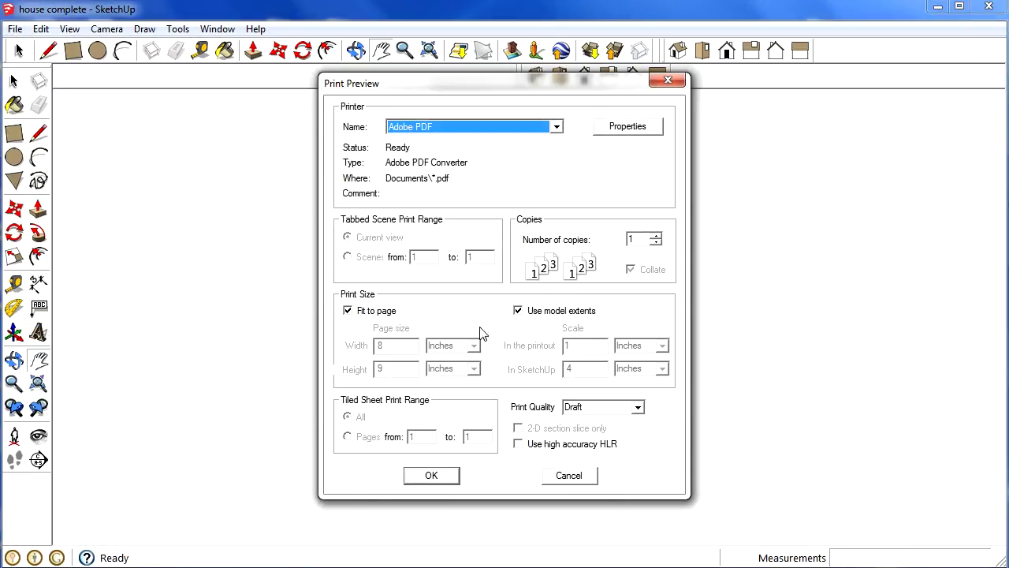
click(348, 311)
click(518, 311)
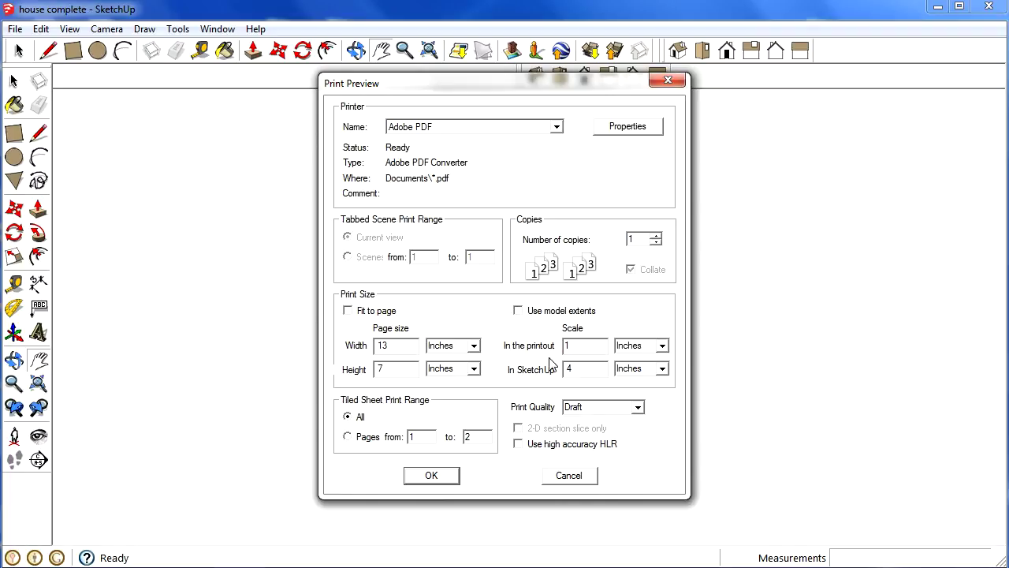
double_click(568, 368)
text(1)
click(578, 345)
click(431, 477)
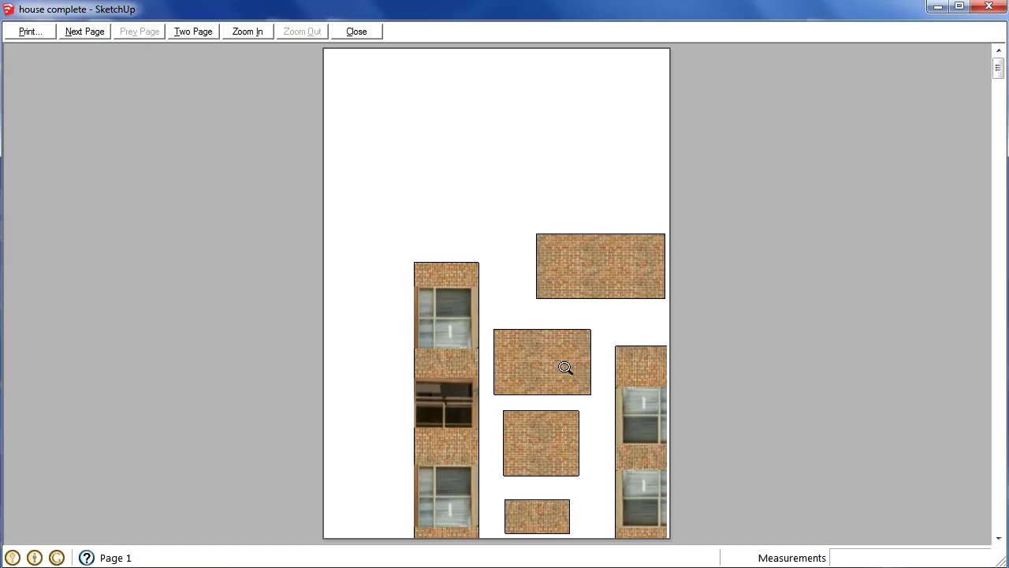
- Page through the tiled print preview up to page 16
click(87, 34)
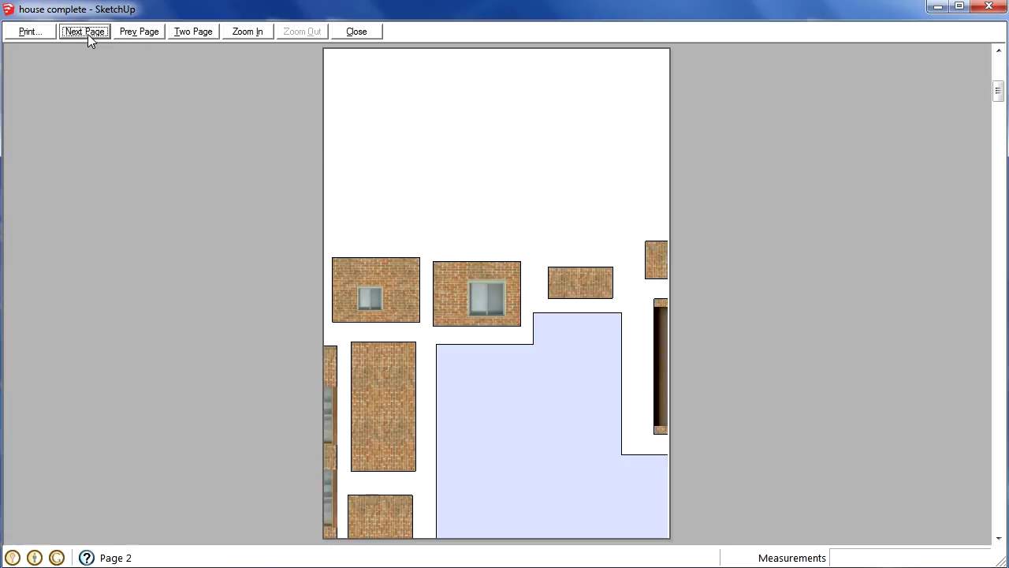
click(88, 34)
click(88, 34)
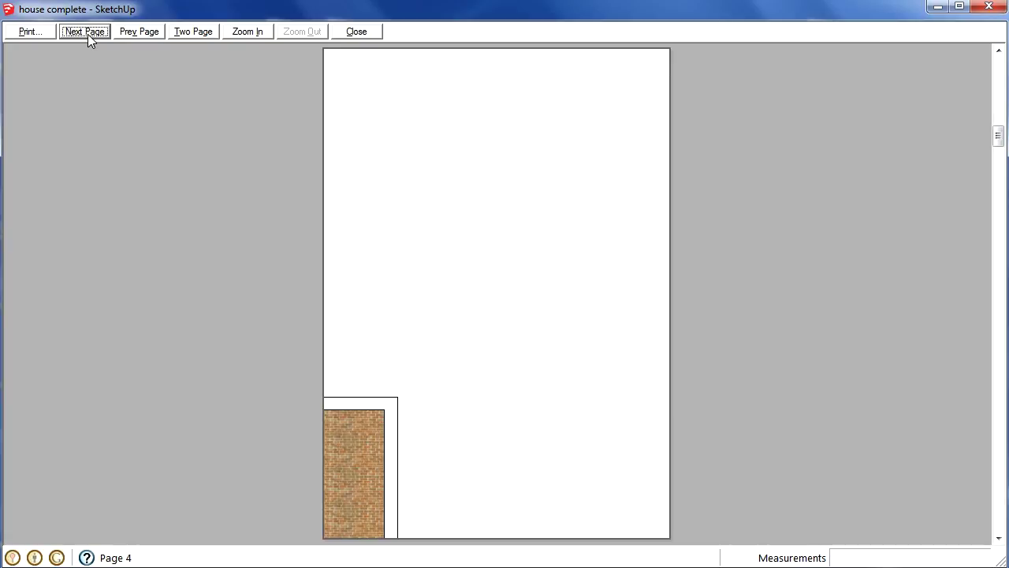
click(88, 34)
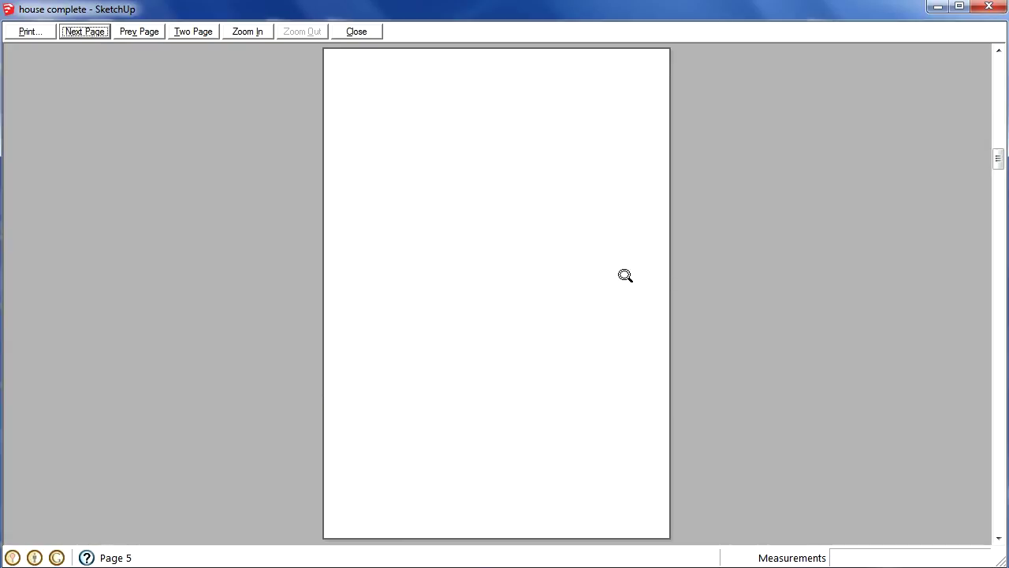
click(87, 34)
click(84, 34)
click(82, 31)
click(82, 30)
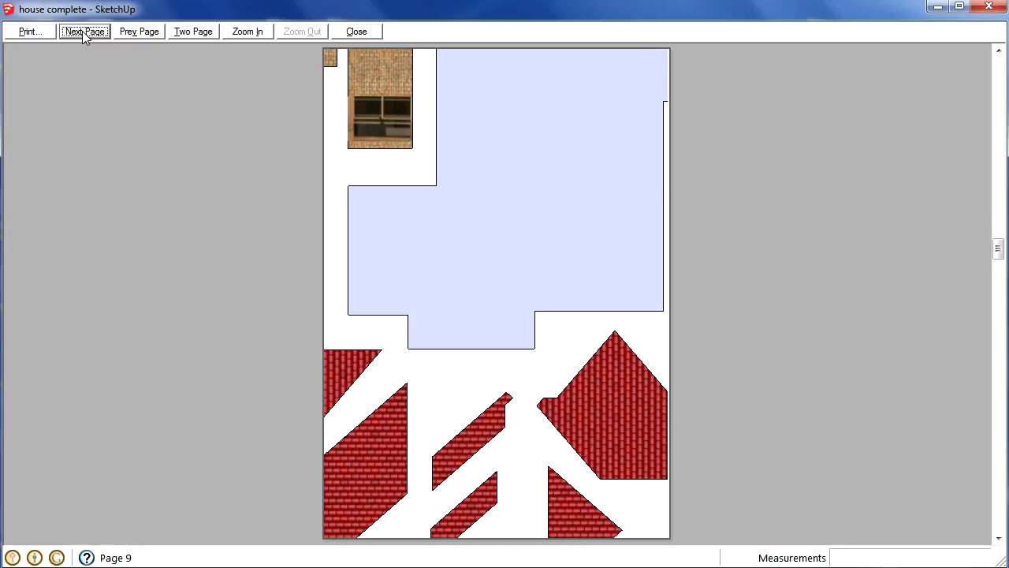
click(84, 33)
click(83, 32)
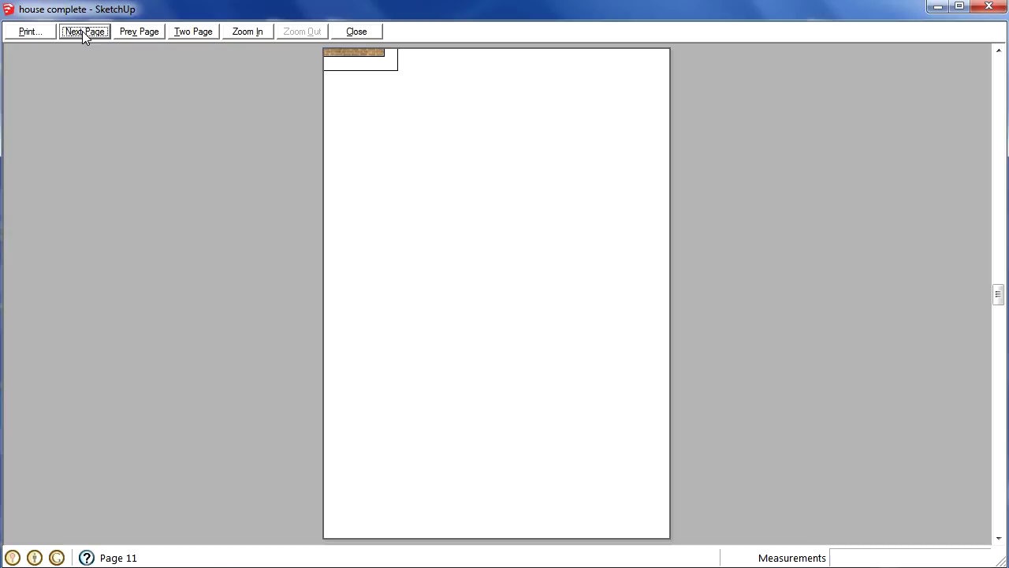
click(82, 31)
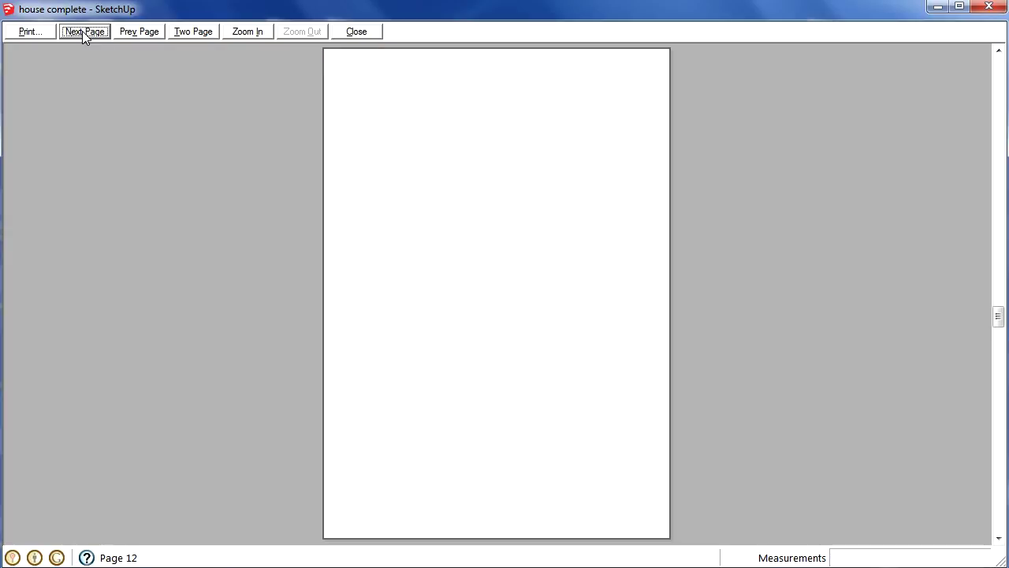
click(82, 31)
click(82, 31)
click(82, 31)
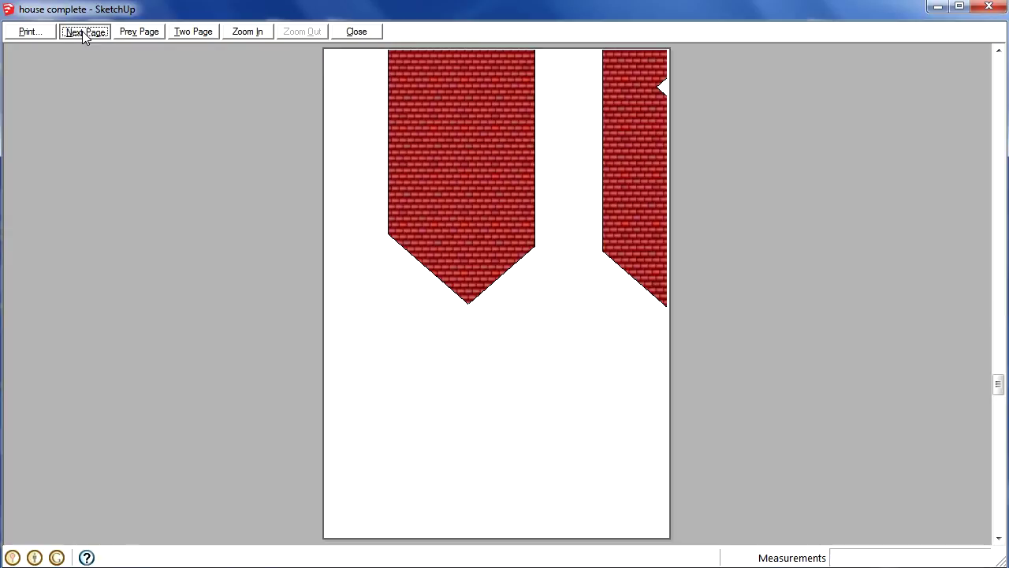
click(82, 30)
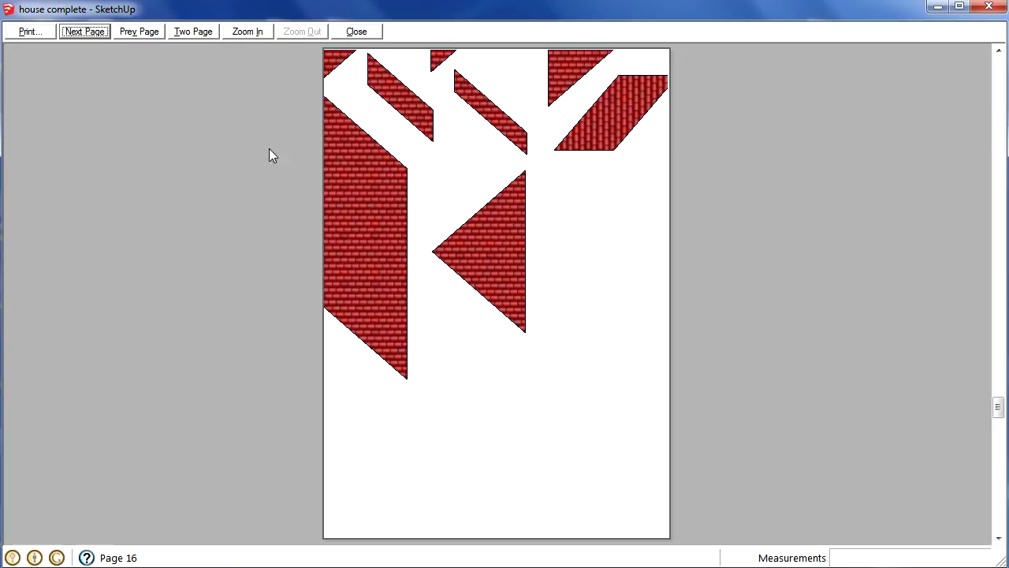
- Close the print preview and bring up the Print dialog set to Adobe PDF
click(988, 7)
click(15, 28)
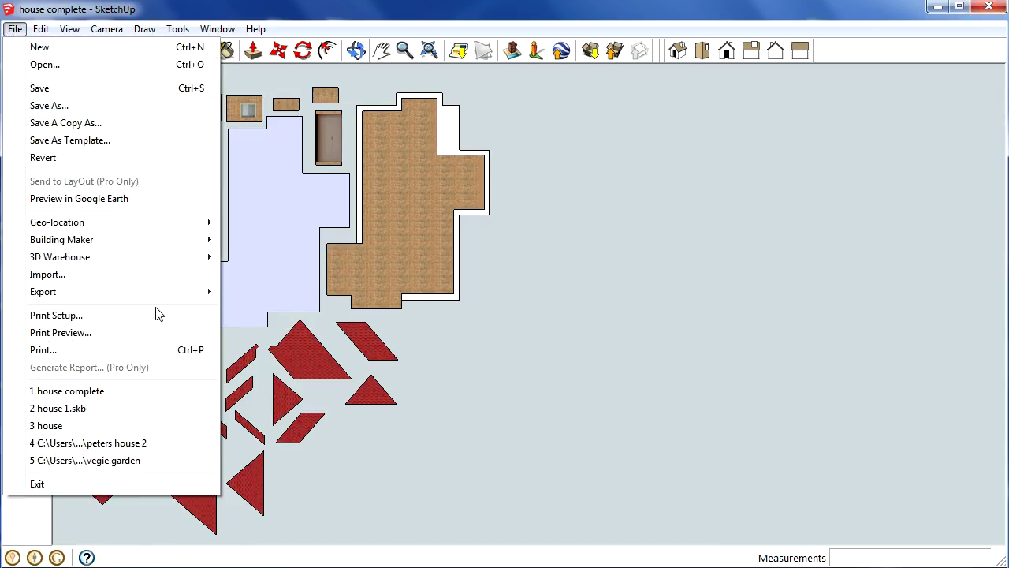
click(74, 349)
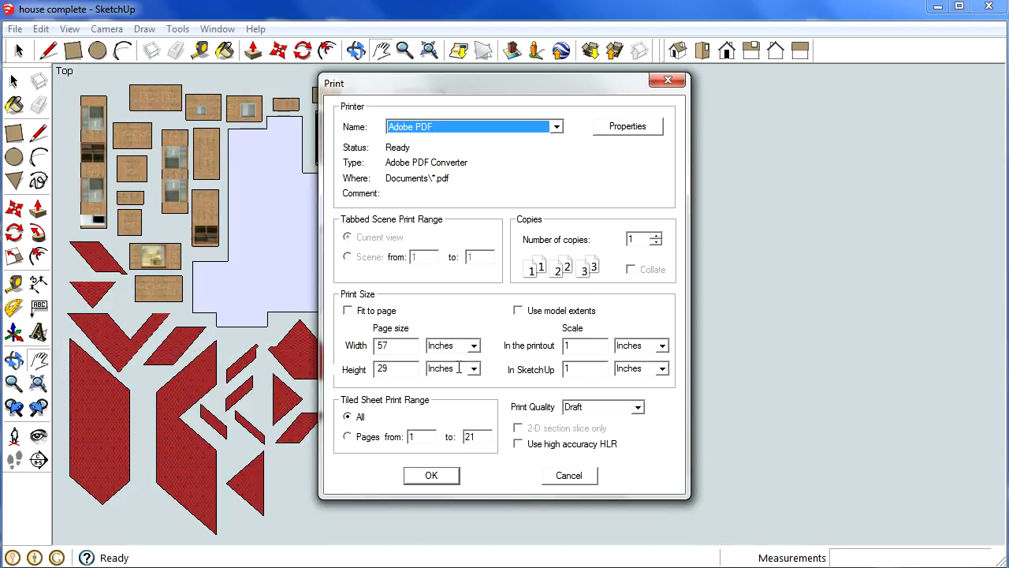
- Check the Adobe PDF printer properties, then move the Print dialog to the right edge to reveal the model
click(626, 127)
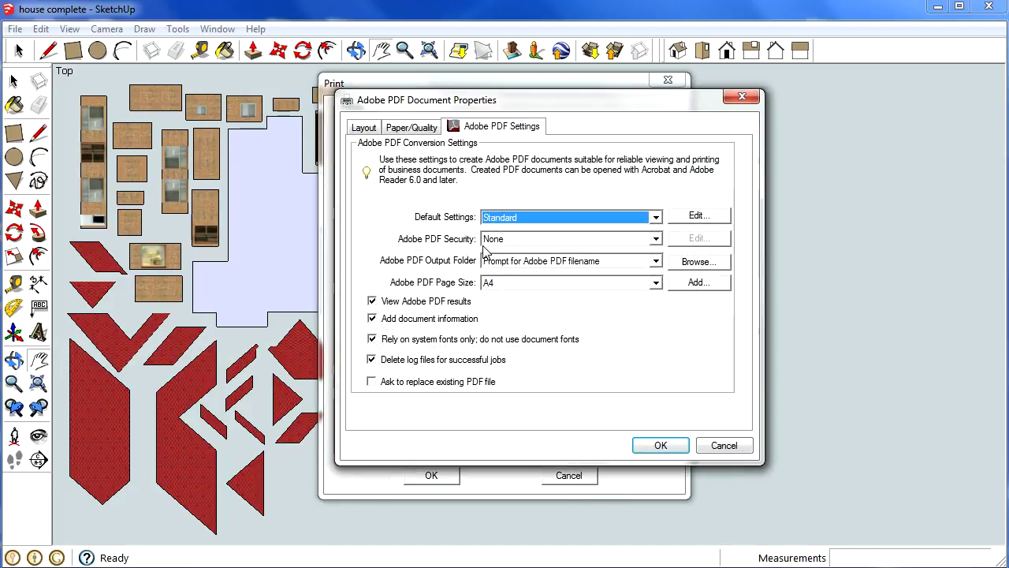
click(742, 96)
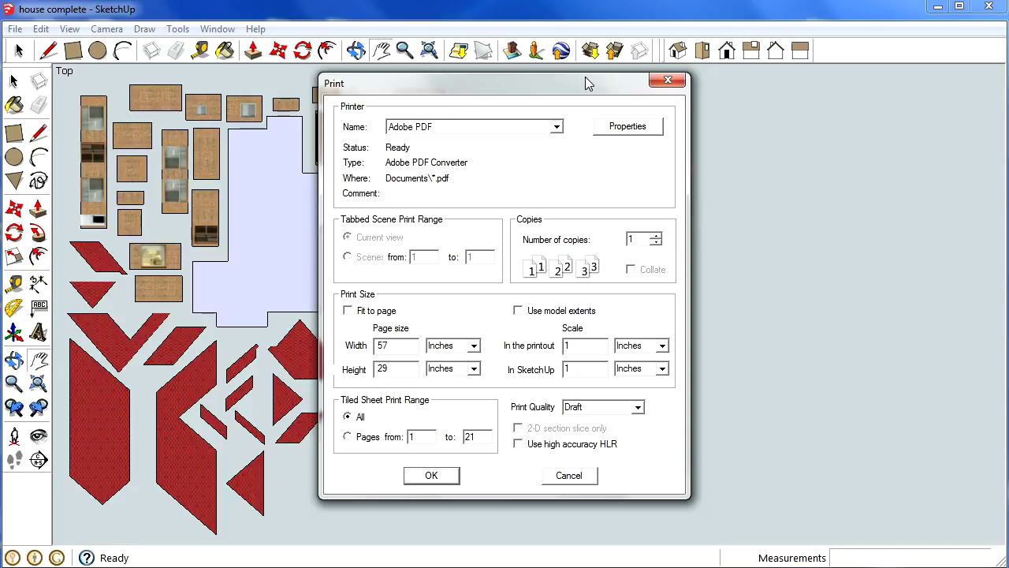
drag(604, 83, 1008, 88)
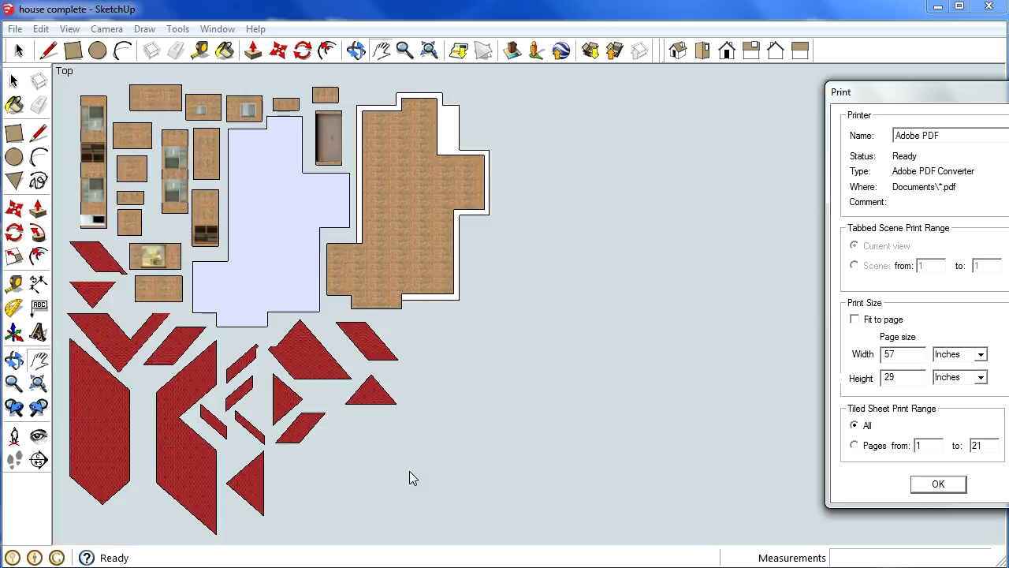
drag(907, 92, 968, 13)
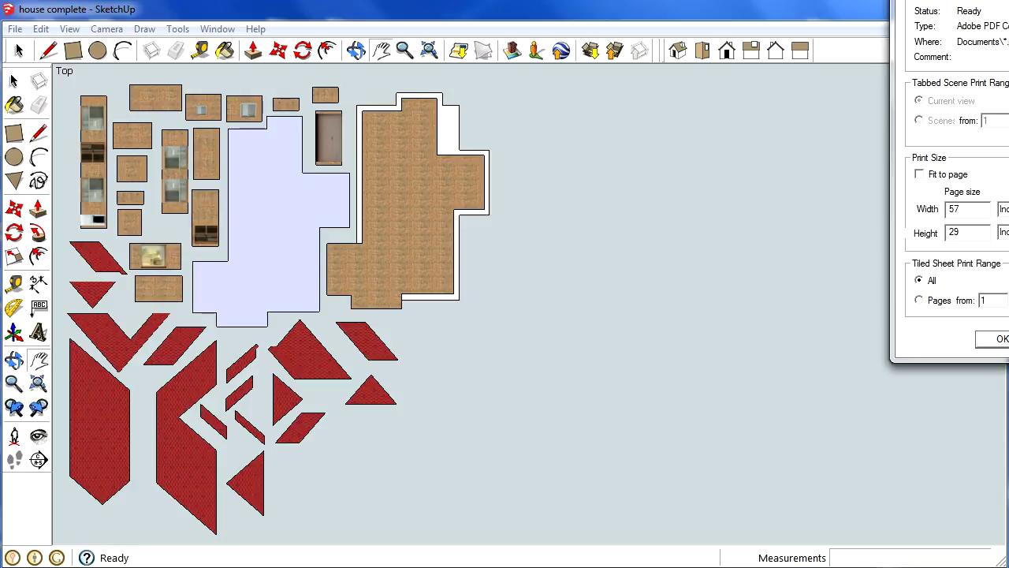